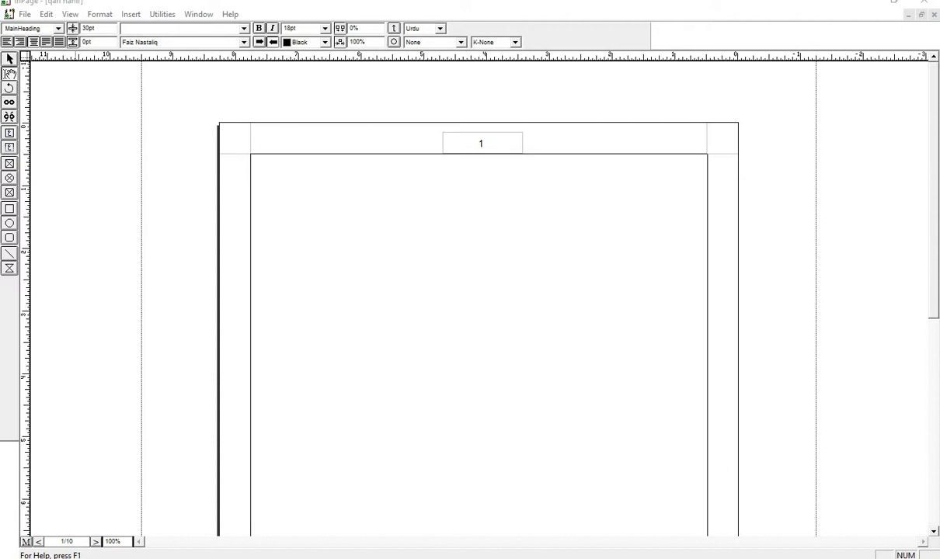
# Keep "Add to table of contents" enabled in the MainHeading style sheet's paragraph preferences and apply the style.
pyautogui.click(47, 14)
pyautogui.moveTo(70, 14)
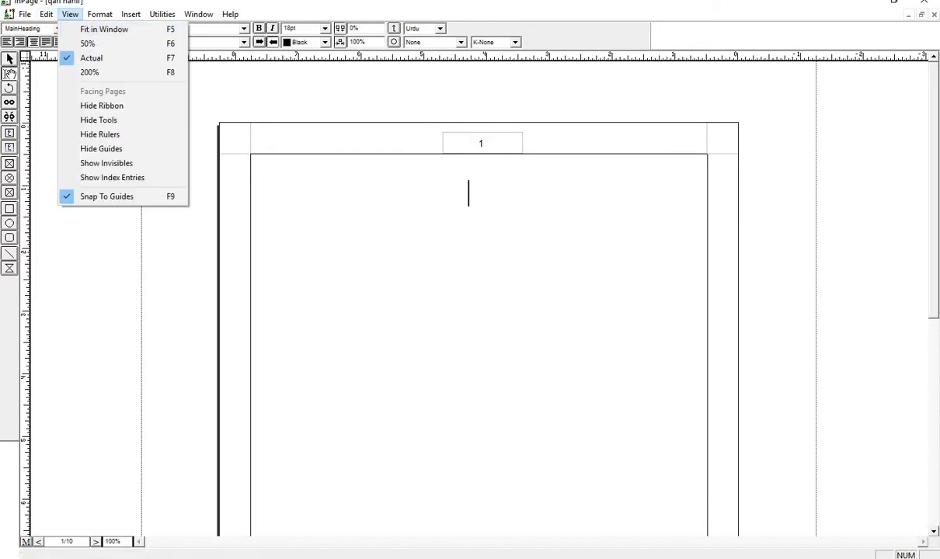
pyautogui.moveTo(99, 14)
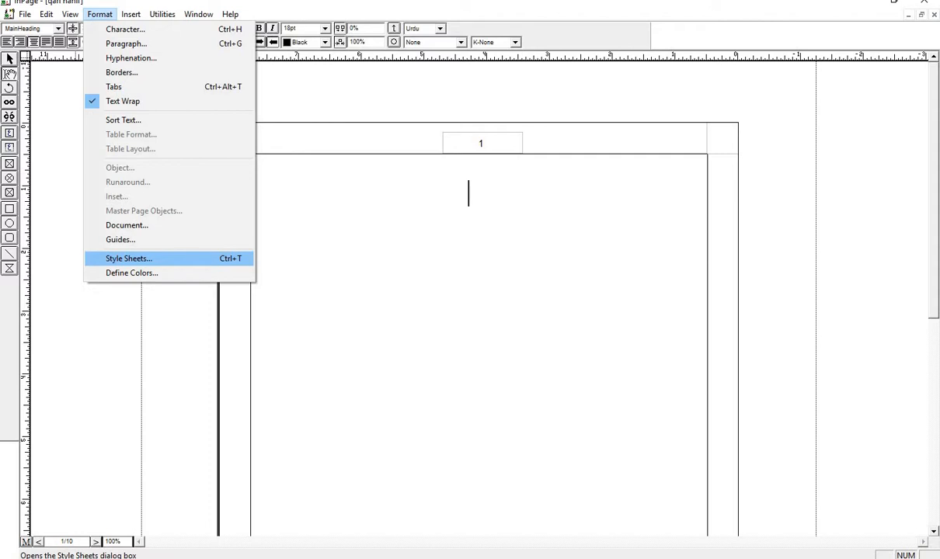
pyautogui.press('Return')
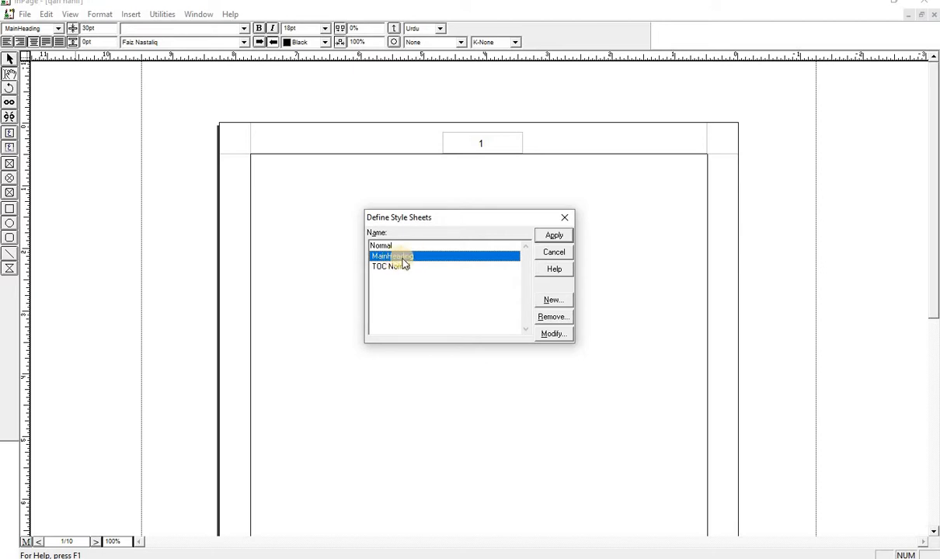
pyautogui.click(551, 335)
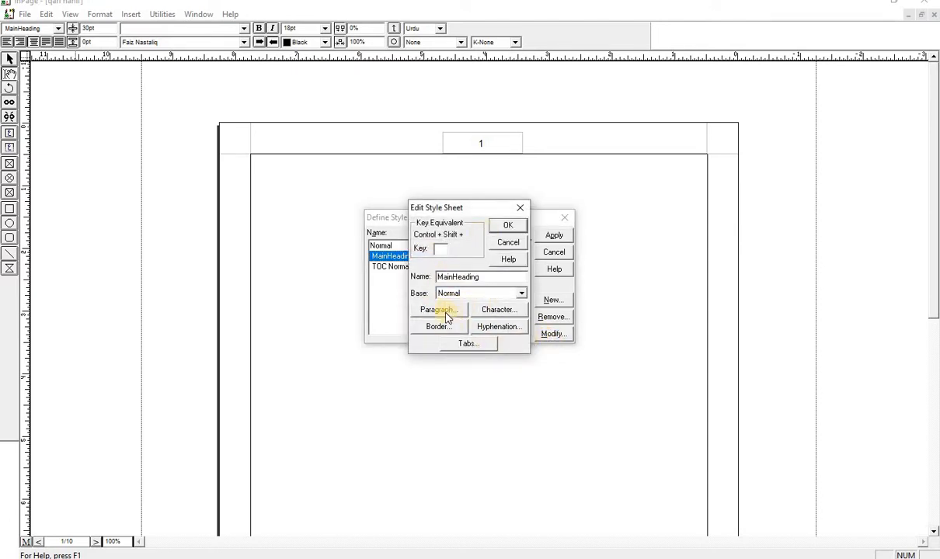
pyautogui.click(447, 312)
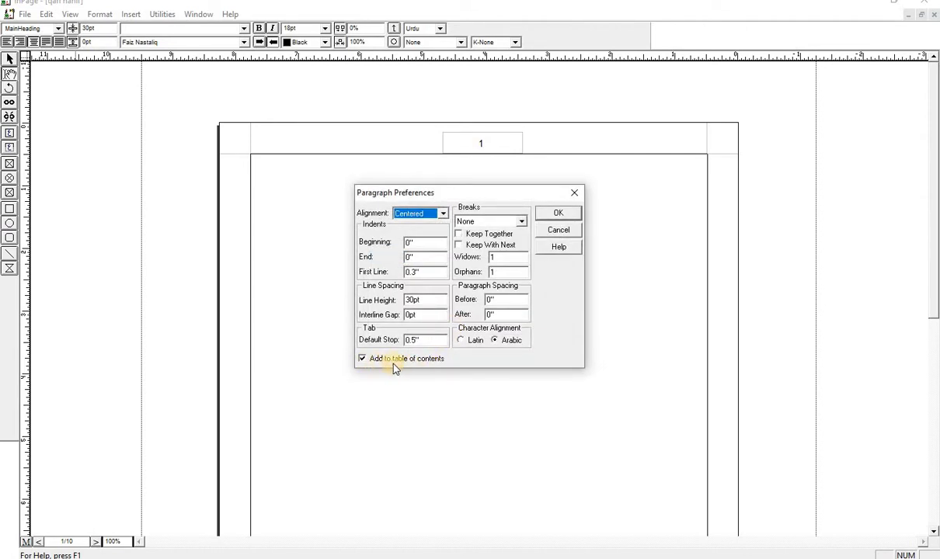
pyautogui.click(361, 362)
pyautogui.click(363, 359)
pyautogui.click(553, 213)
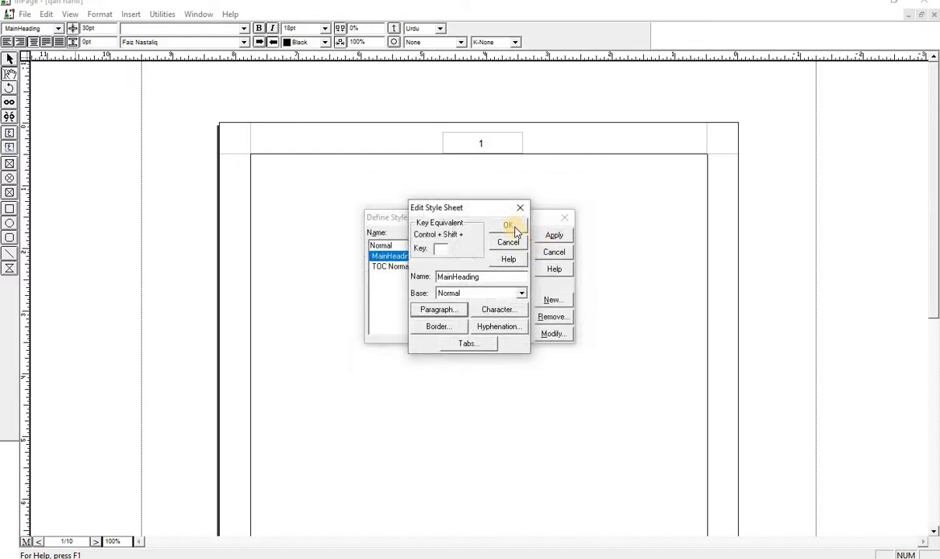
pyautogui.click(513, 229)
pyautogui.click(554, 236)
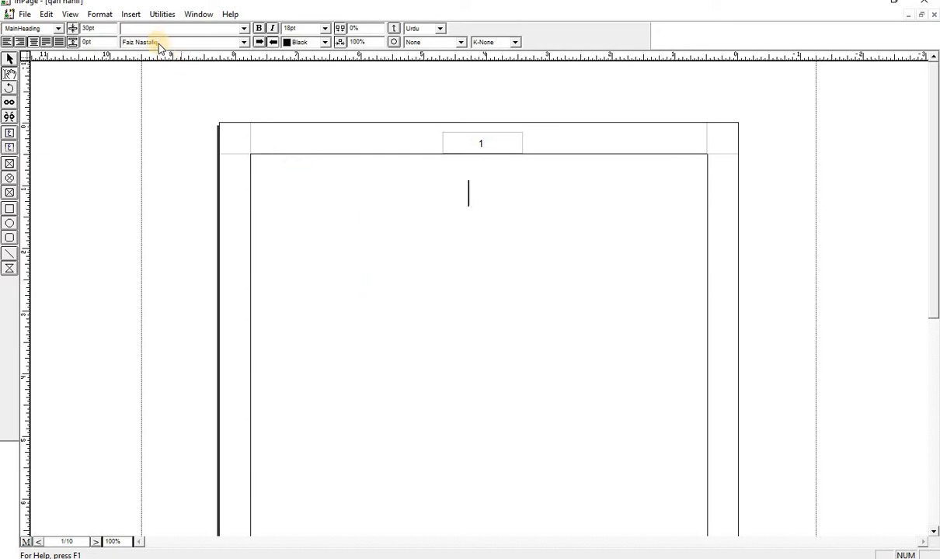
# Generate the document's table of contents, allowing the clipboard to be overwritten, and paste it onto blank page 1.
pyautogui.click(168, 15)
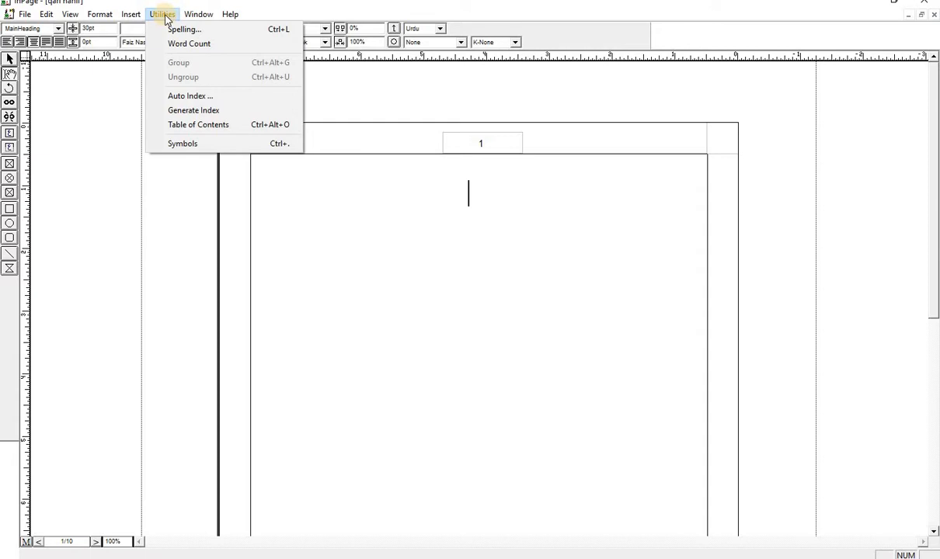
pyautogui.click(242, 125)
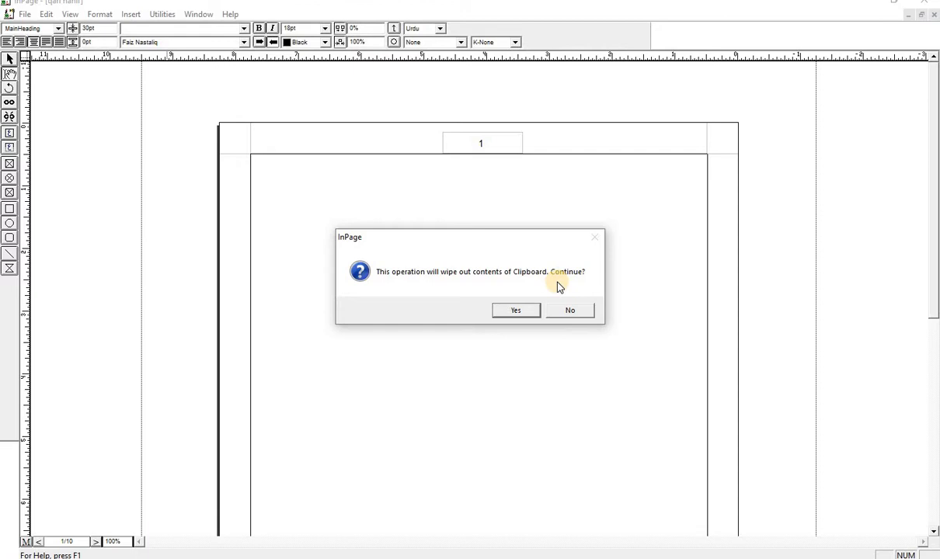
pyautogui.click(516, 312)
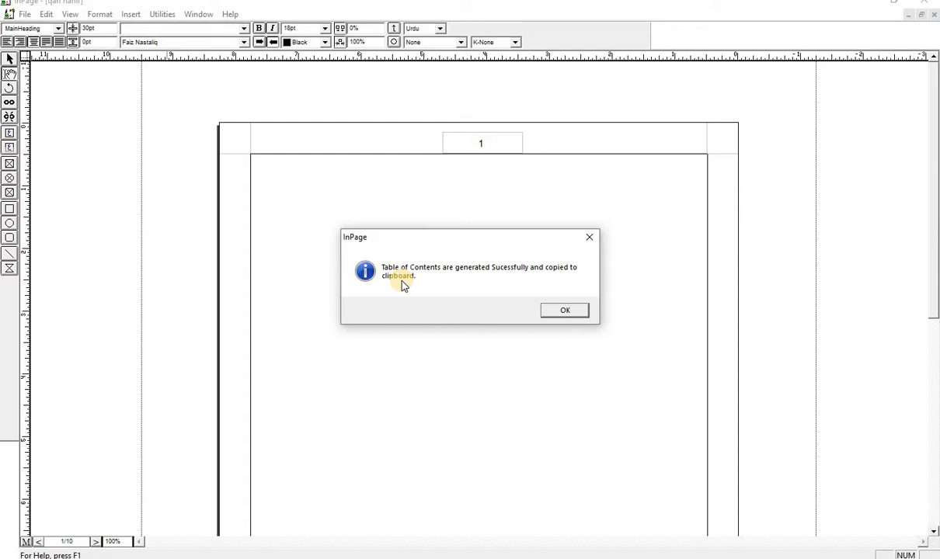
pyautogui.click(564, 310)
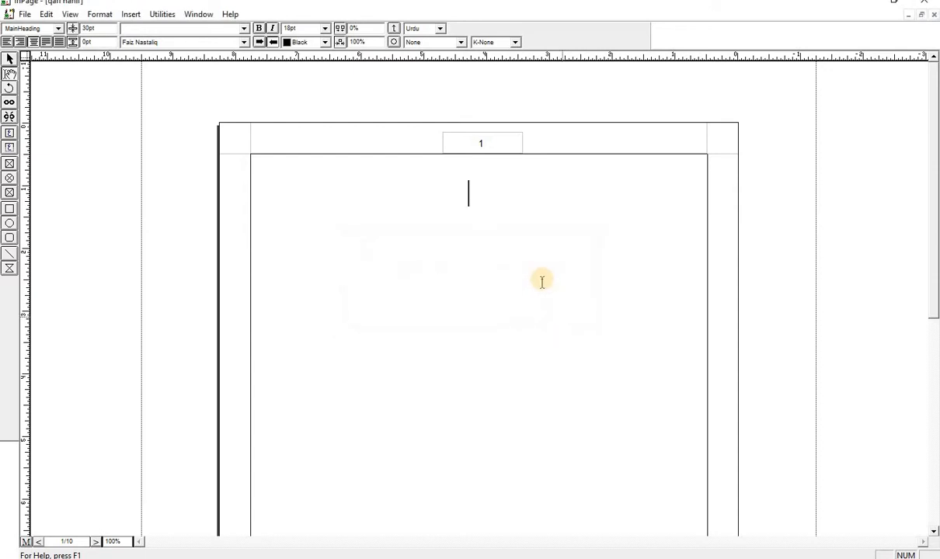
pyautogui.rightClick(501, 196)
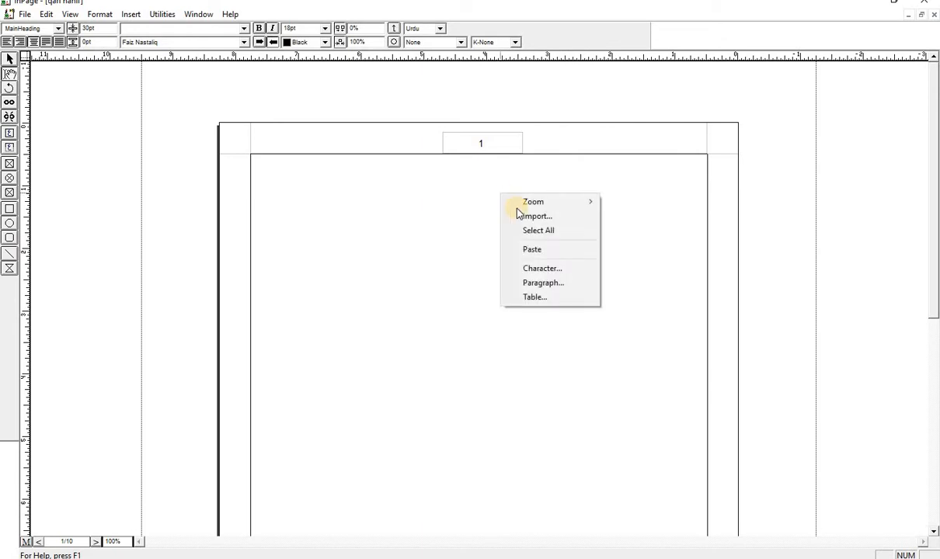
pyautogui.click(532, 249)
# Review the pasted table of contents on page 1, checking the Urdu headings and their page numbers from first to last entry.
pyautogui.scroll(5, 541, 252)
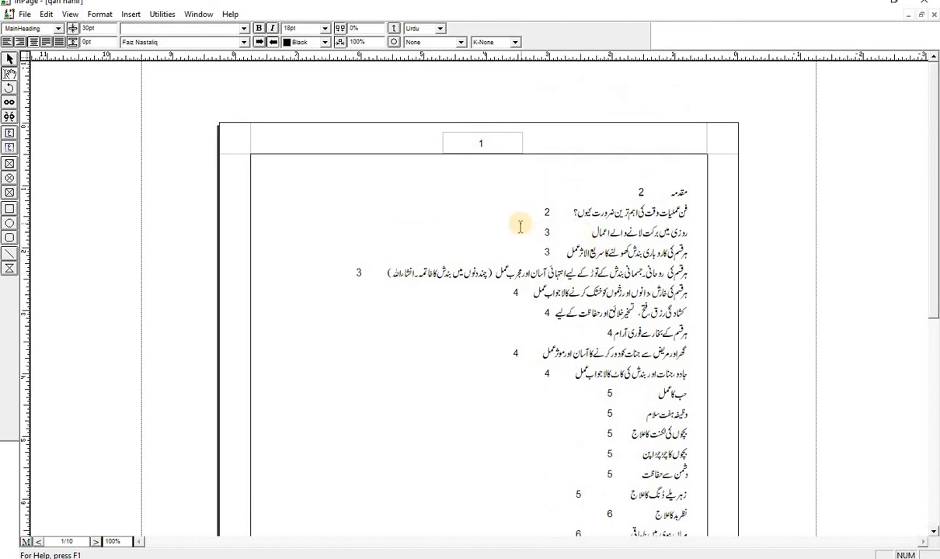
pyautogui.scroll(-2, 595, 265)
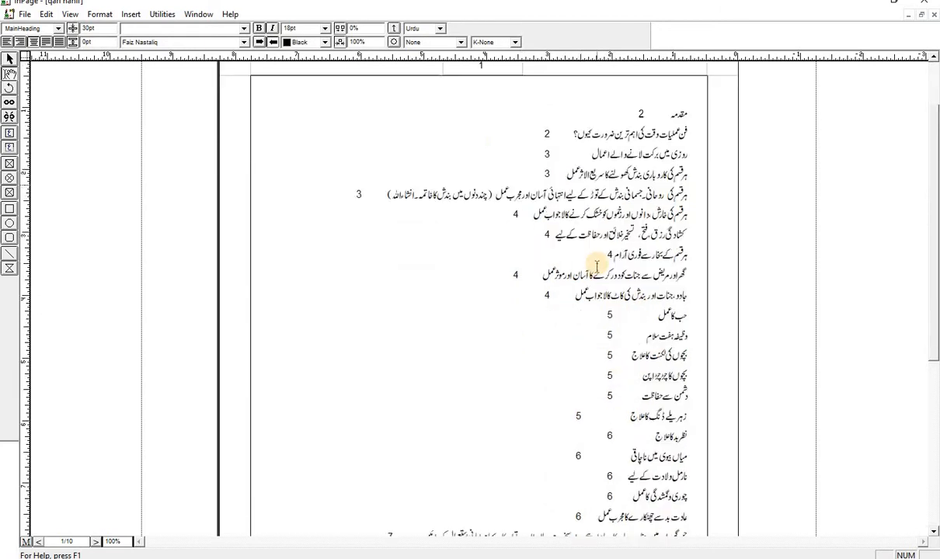
pyautogui.scroll(-4, 596, 265)
pyautogui.scroll(6, 620, 253)
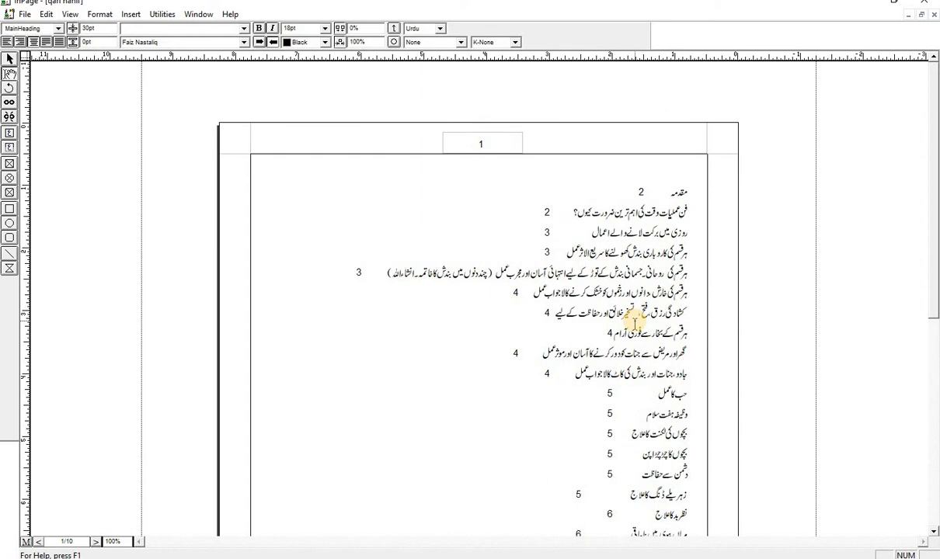
pyautogui.scroll(-7, 613, 336)
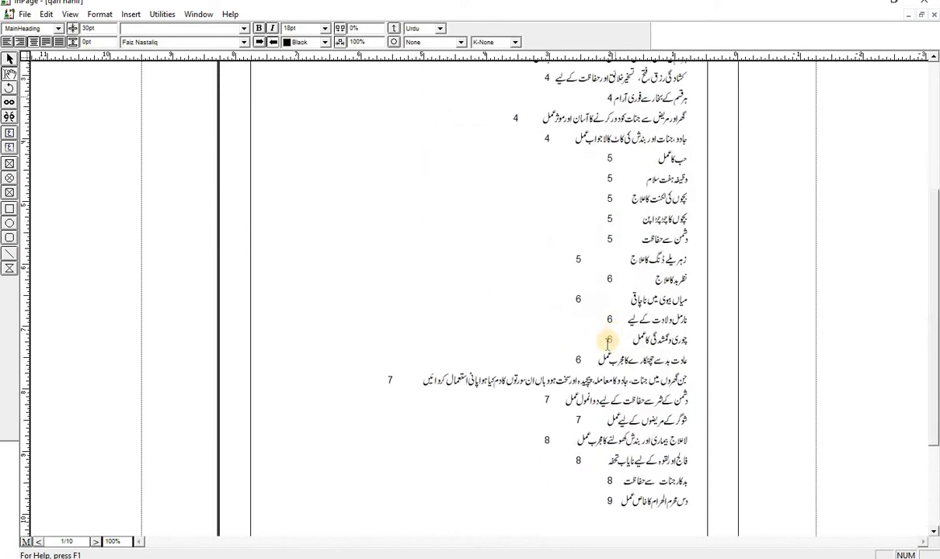
pyautogui.scroll(7, 612, 335)
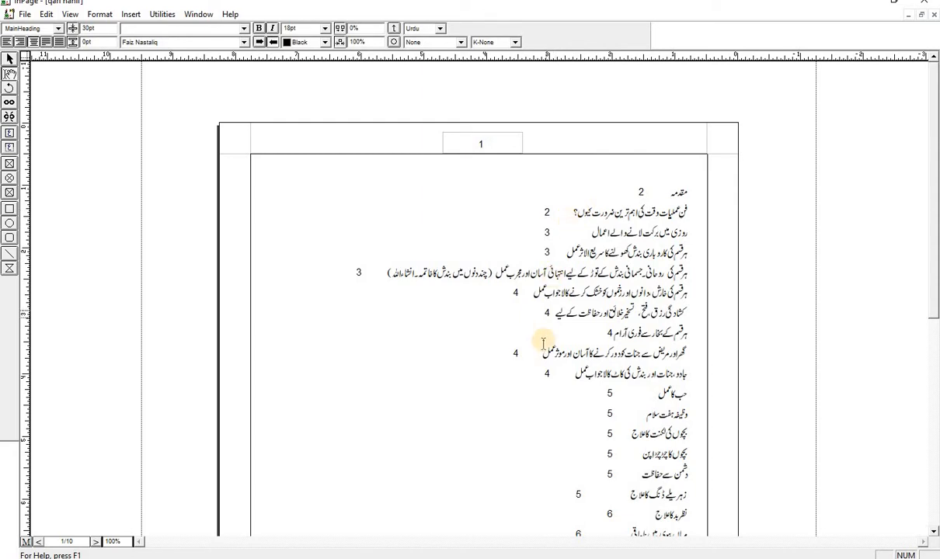
pyautogui.scroll(-3, 574, 319)
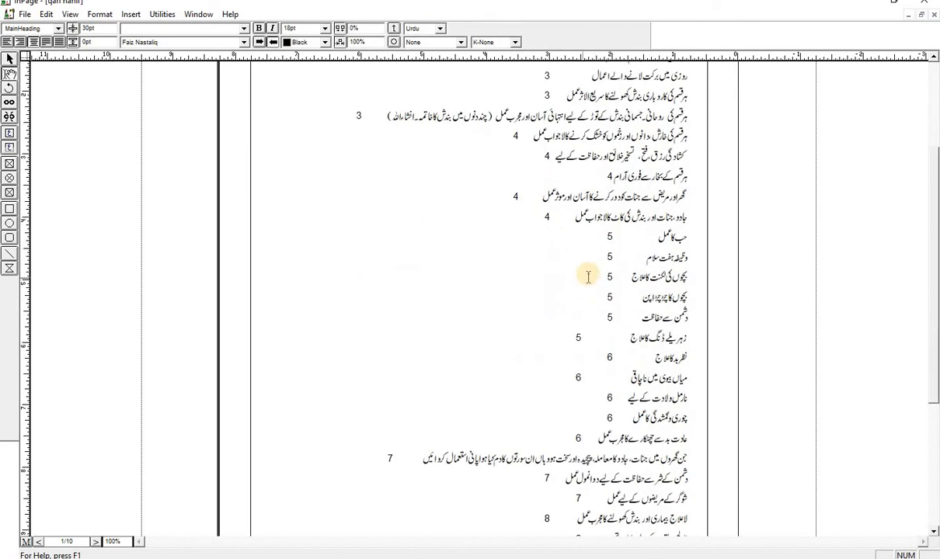
pyautogui.scroll(3, 588, 273)
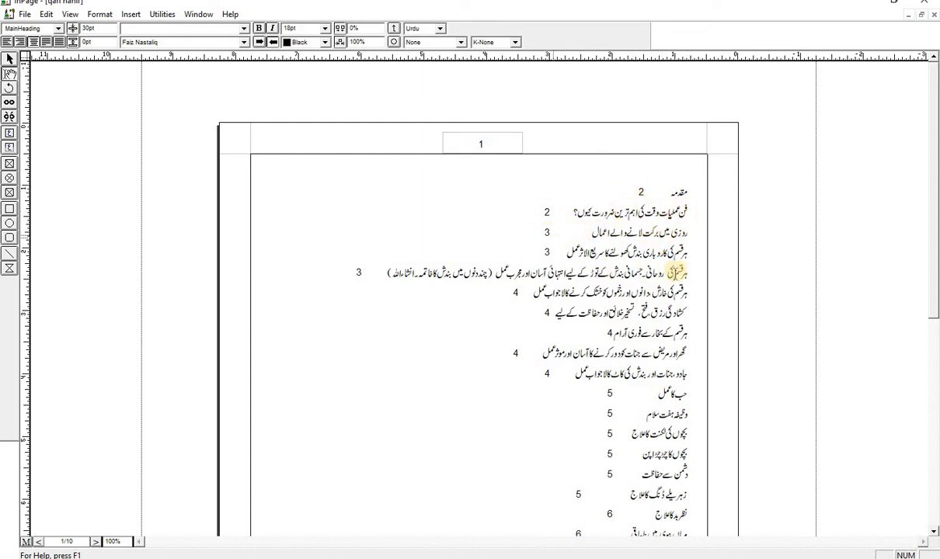
pyautogui.scroll(-2, 621, 302)
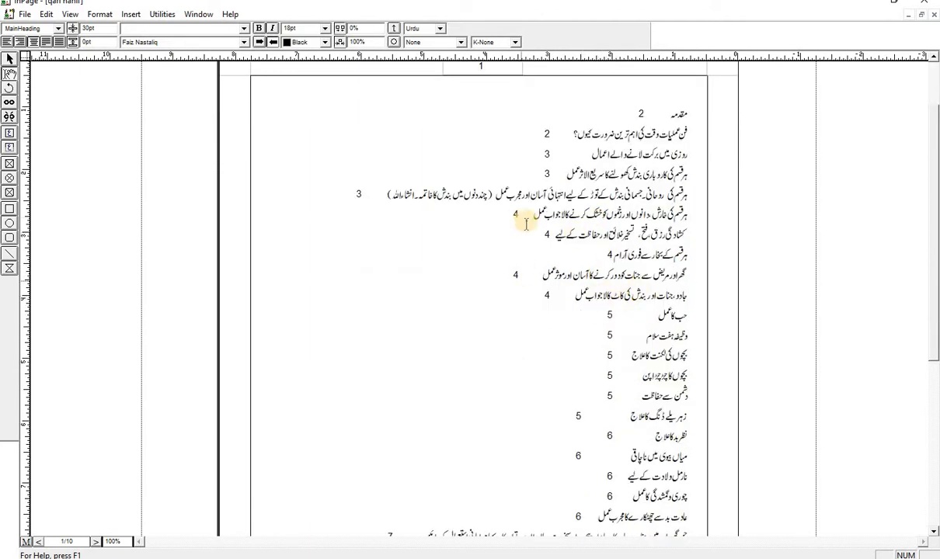
pyautogui.scroll(-4, 621, 278)
pyautogui.scroll(-2, 621, 278)
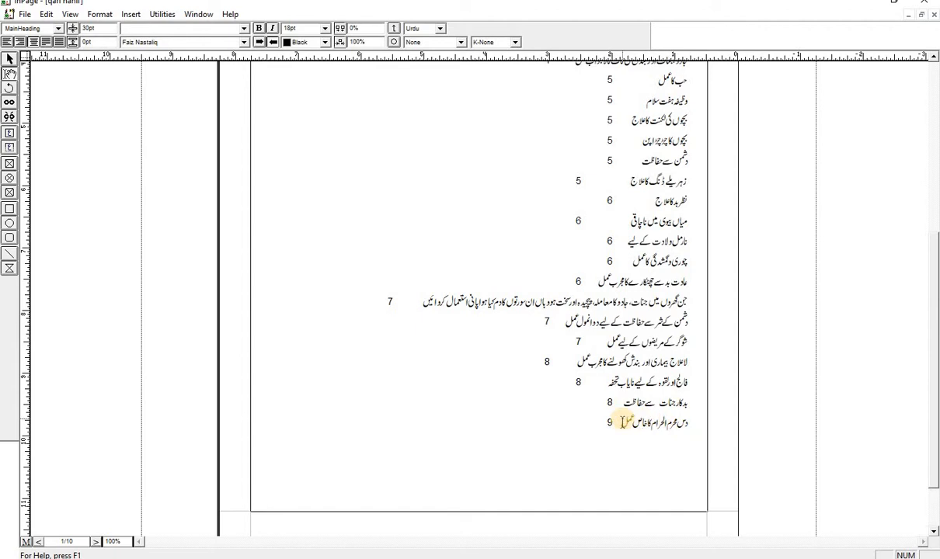
pyautogui.scroll(8, 651, 428)
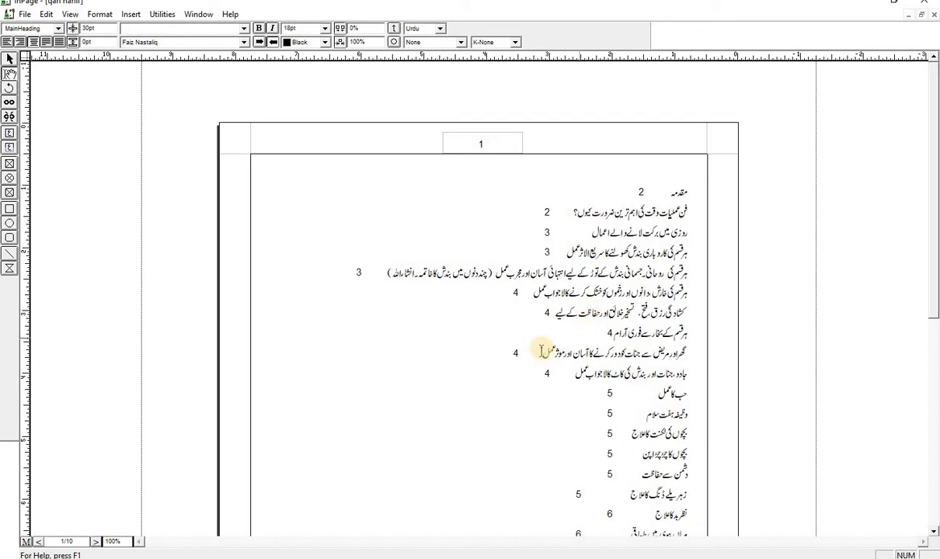
pyautogui.scroll(-3, 495, 276)
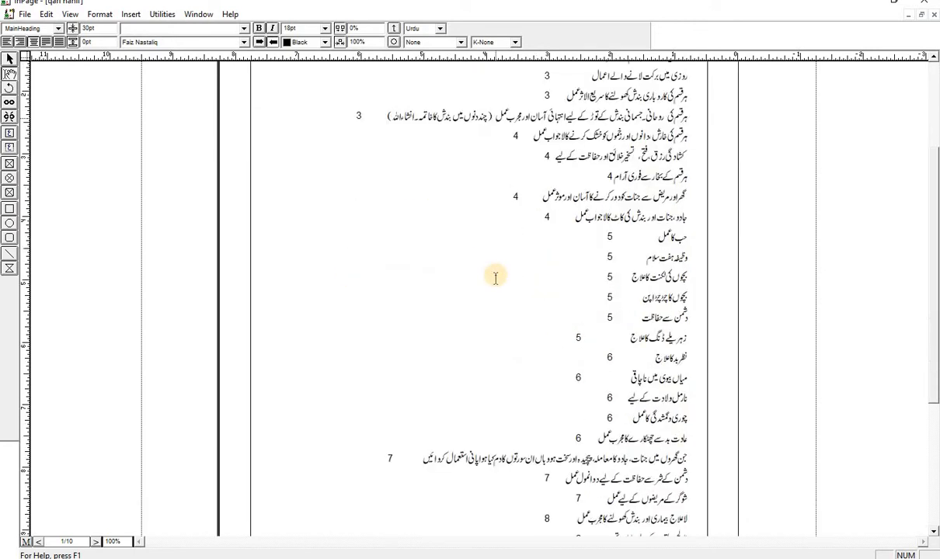
pyautogui.scroll(3, 493, 275)
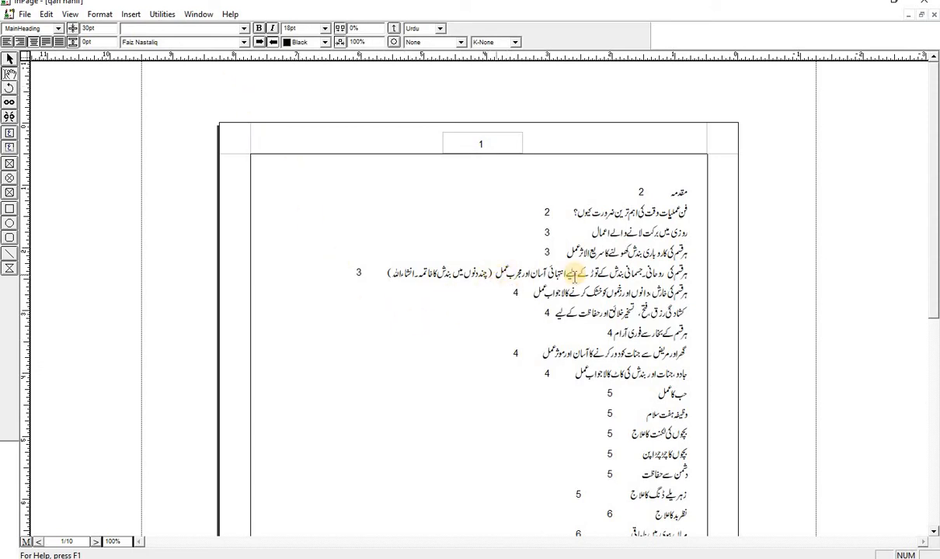
pyautogui.scroll(-3, 478, 370)
pyautogui.scroll(3, 479, 365)
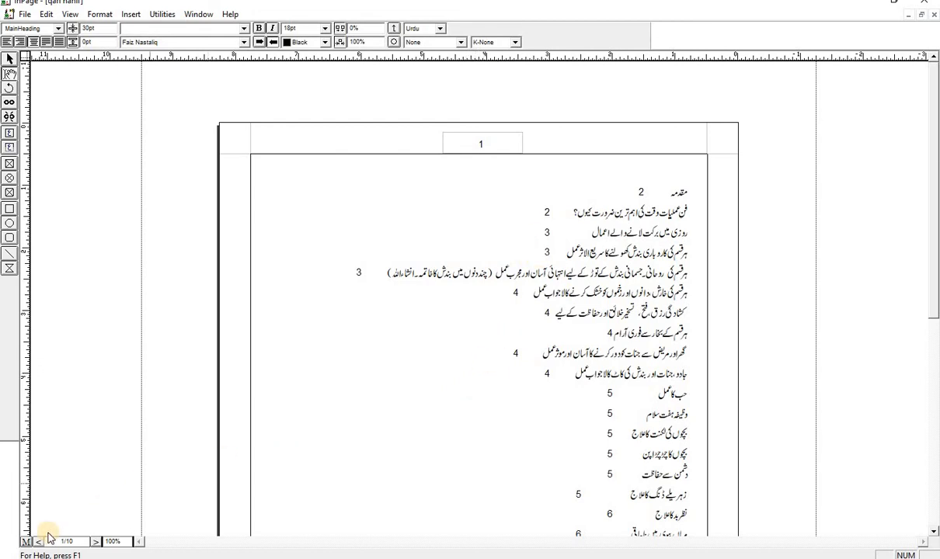
pyautogui.scroll(-3, 124, 365)
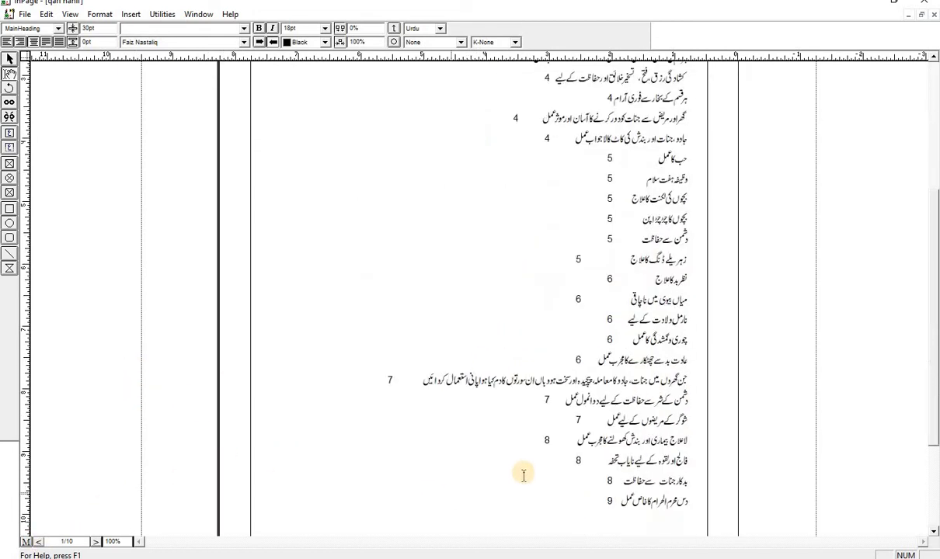
pyautogui.scroll(3, 494, 294)
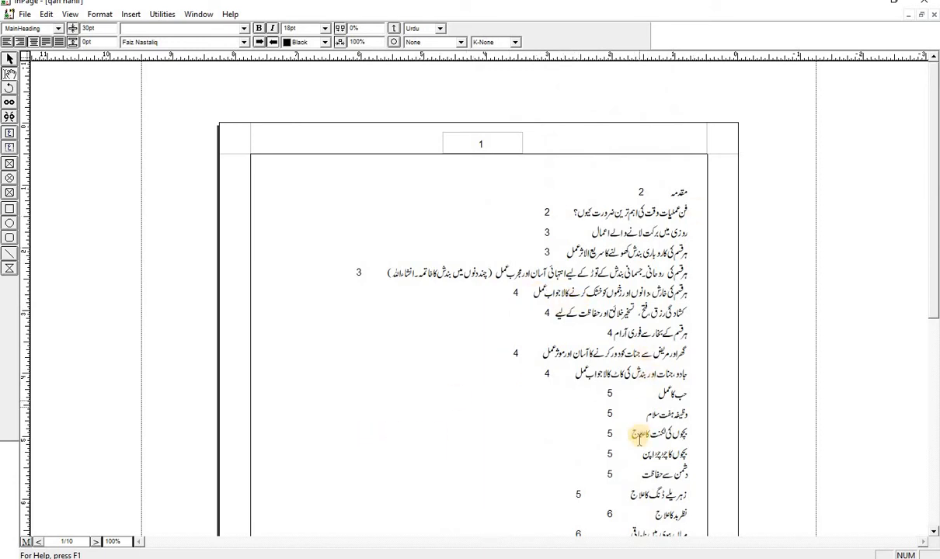
pyautogui.scroll(-2, 482, 442)
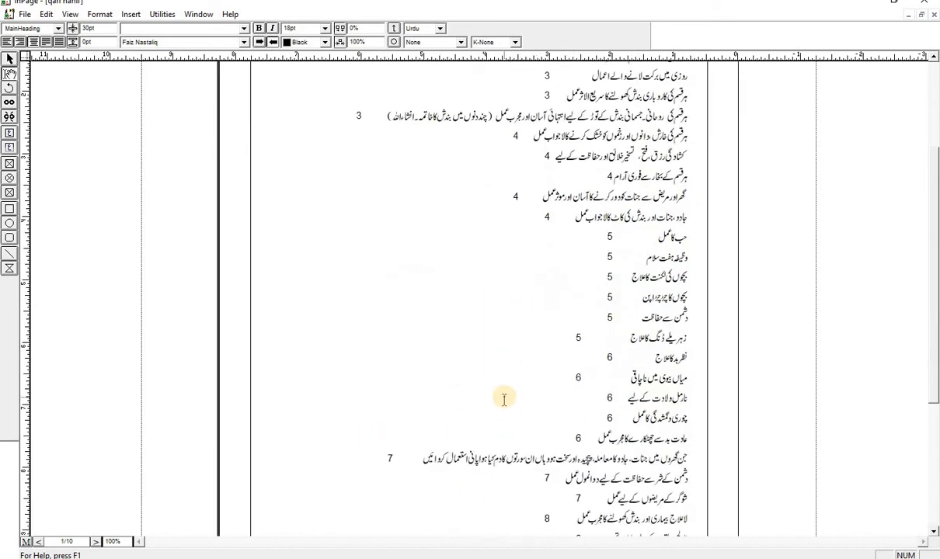
pyautogui.scroll(1, 505, 389)
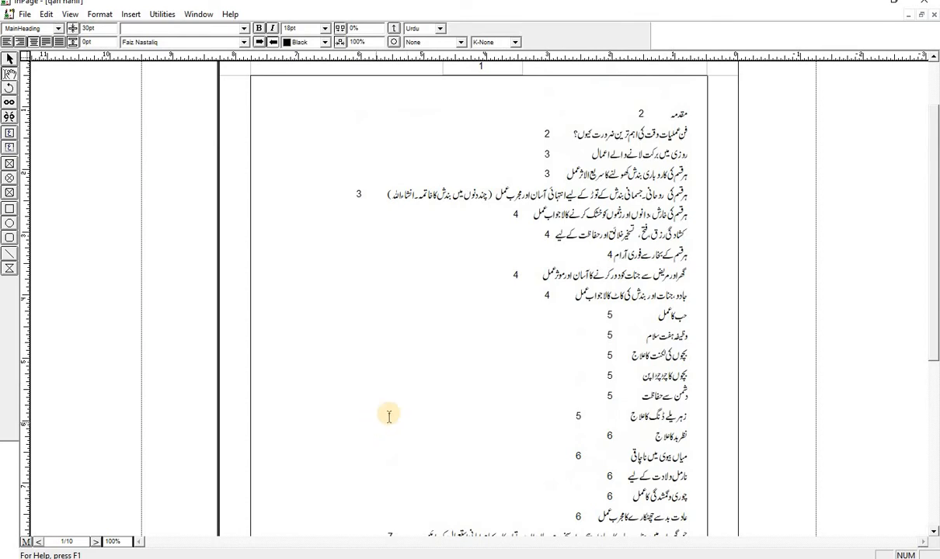